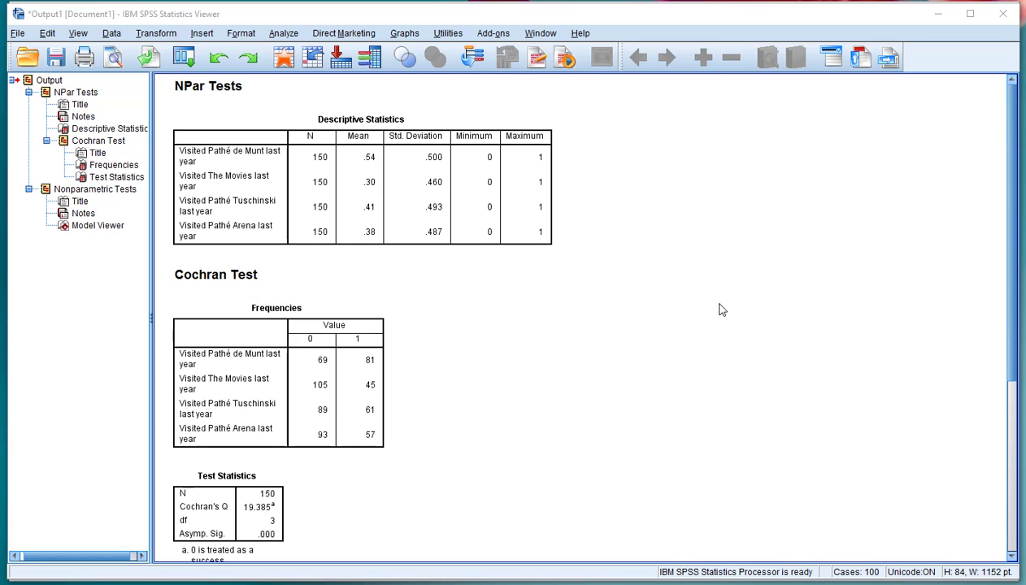
Scroll through the earlier Cochran output, selecting and then deselecting its test statistics table.
{"action": "scroll", "coordinate": [719, 310], "scroll_direction": "down", "scroll_amount": 2}
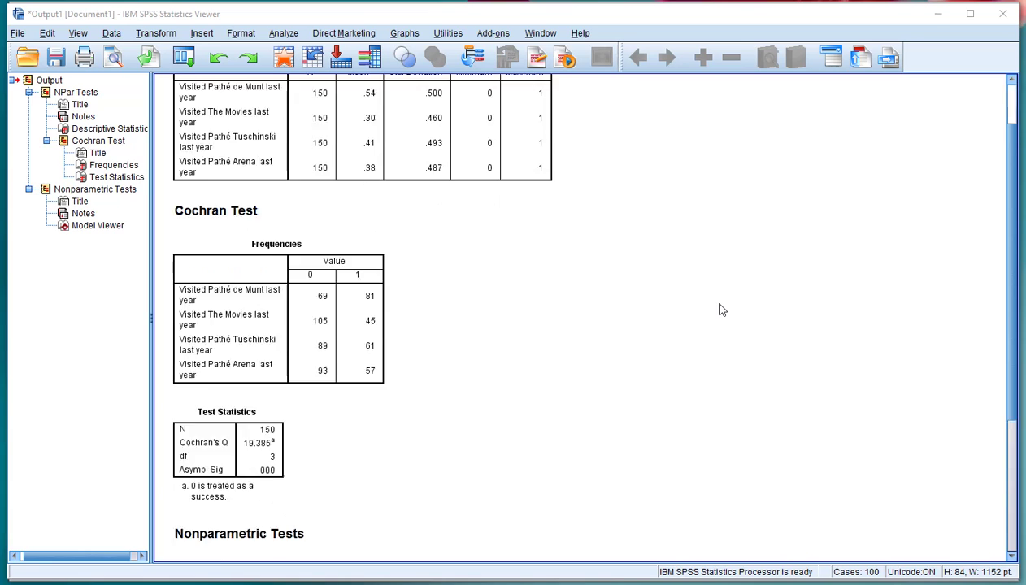
{"action": "scroll", "coordinate": [718, 310], "scroll_direction": "down", "scroll_amount": 6}
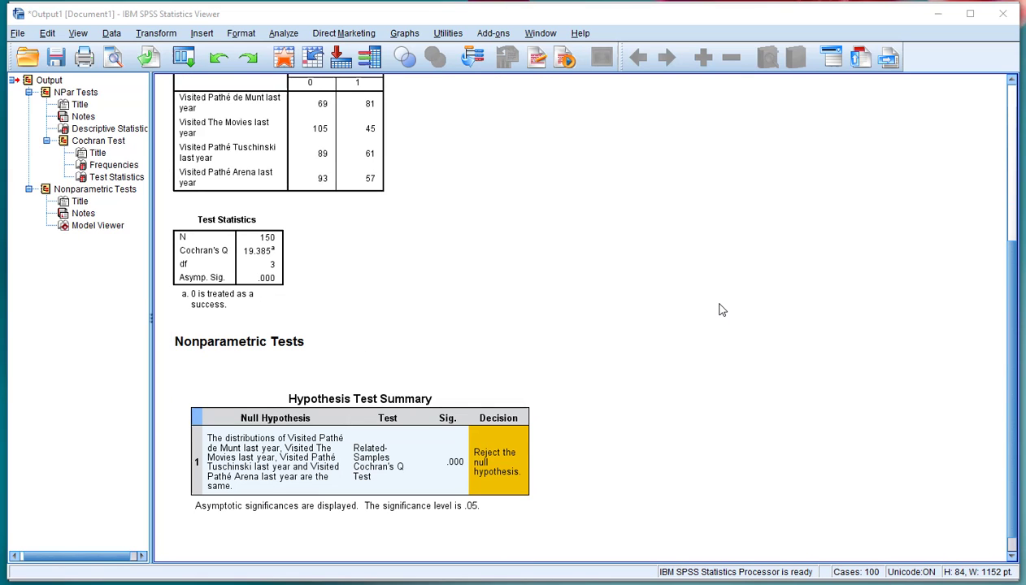
{"action": "left_click", "coordinate": [241, 256]}
{"action": "scroll", "coordinate": [627, 330], "scroll_direction": "down", "scroll_amount": 1}
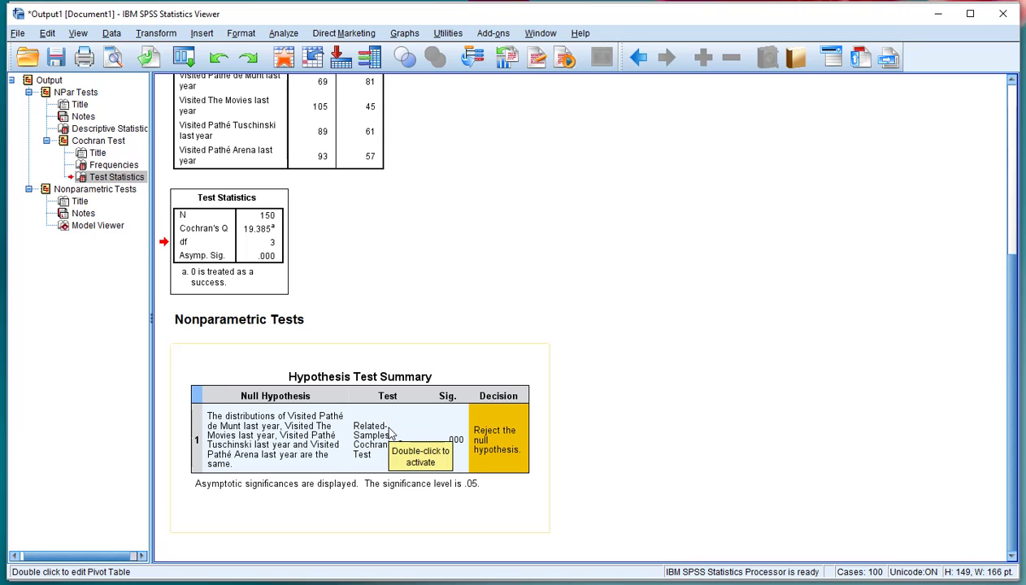
{"action": "left_click", "coordinate": [581, 435]}
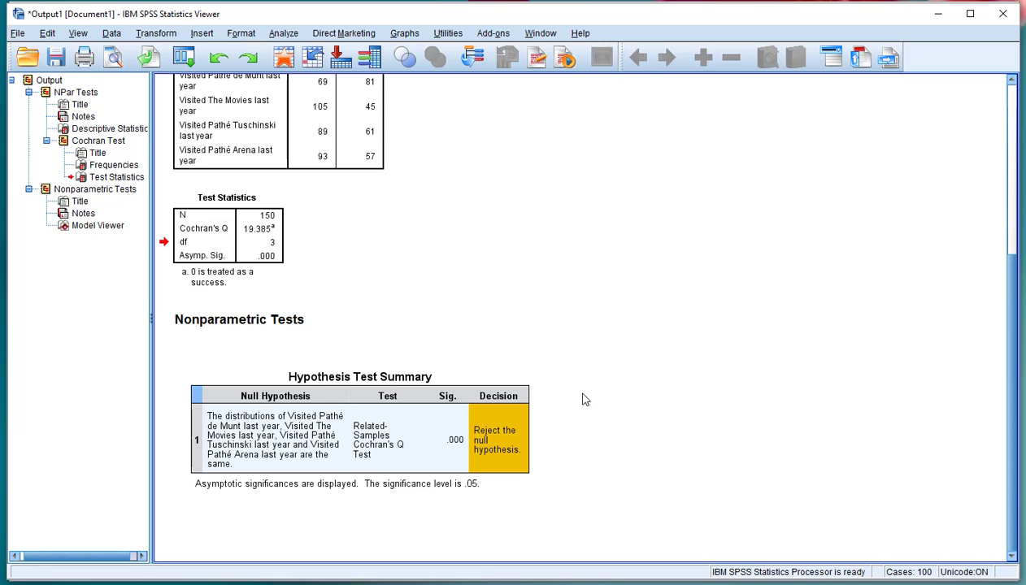
Start a legacy 2 Related Samples test with McNemar checked instead of Wilcoxon.
{"action": "left_click", "coordinate": [284, 33]}
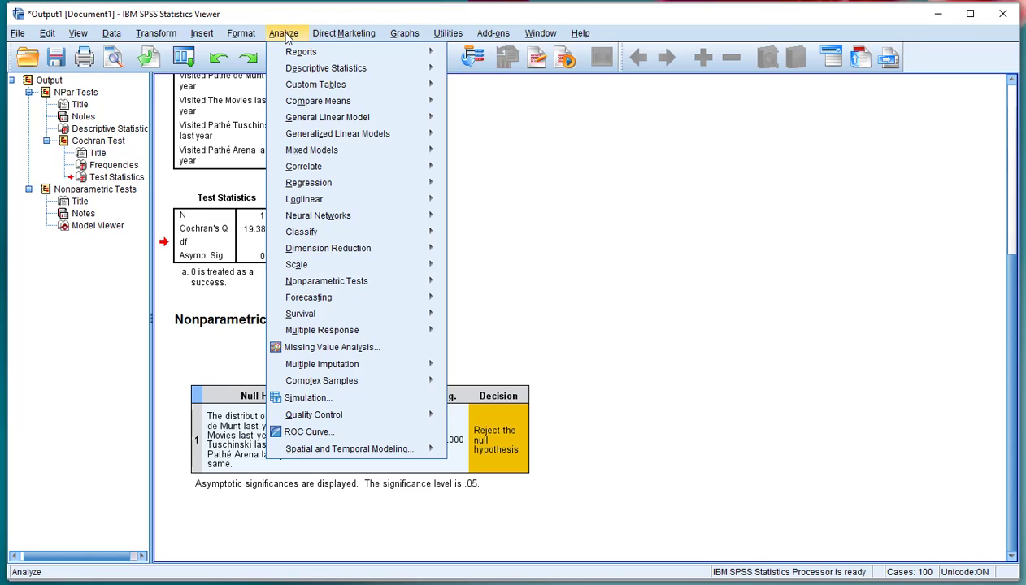
{"action": "mouse_move", "coordinate": [326, 281]}
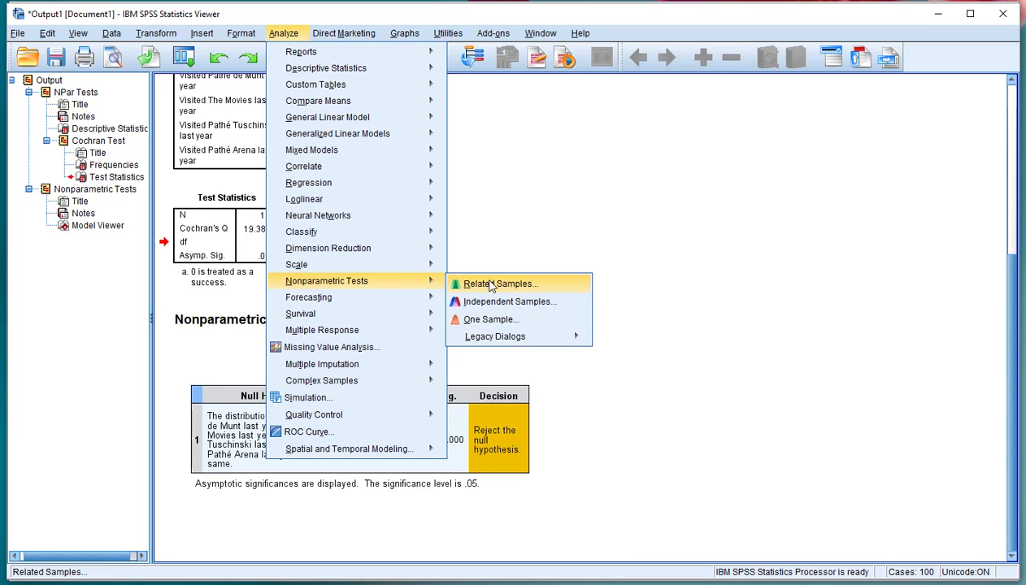
{"action": "mouse_move", "coordinate": [499, 335]}
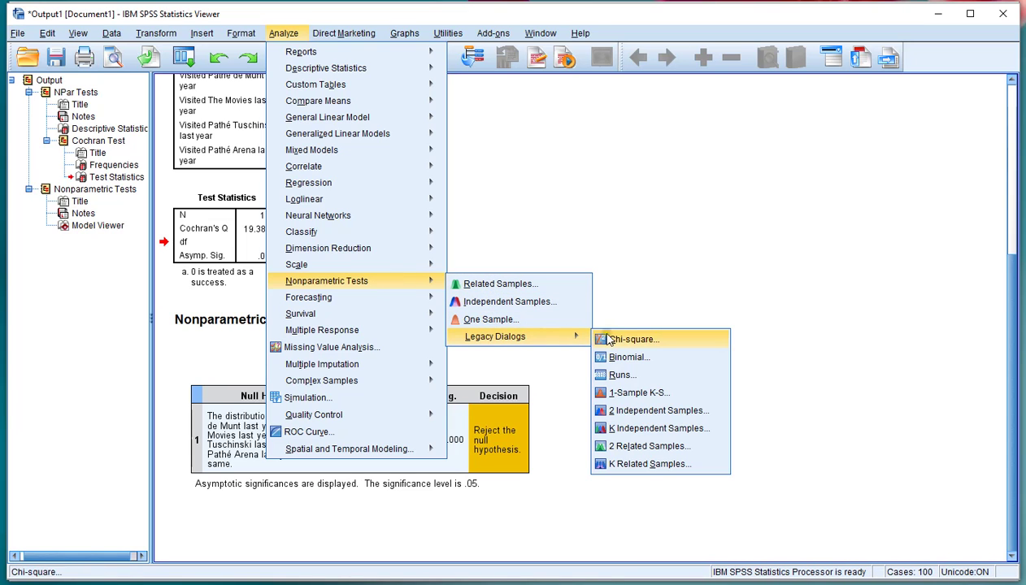
{"action": "left_click", "coordinate": [655, 446]}
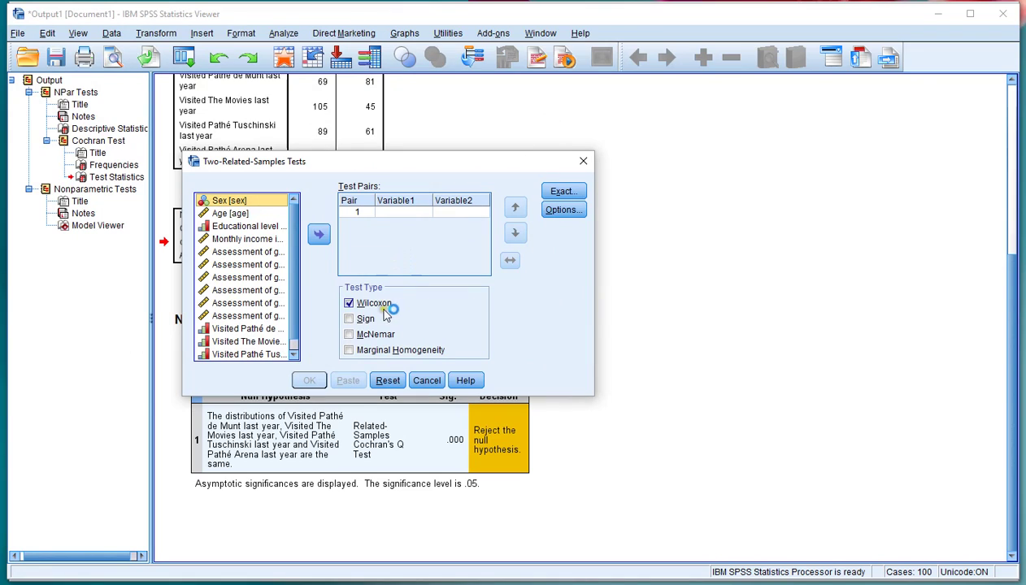
{"action": "left_click", "coordinate": [350, 304]}
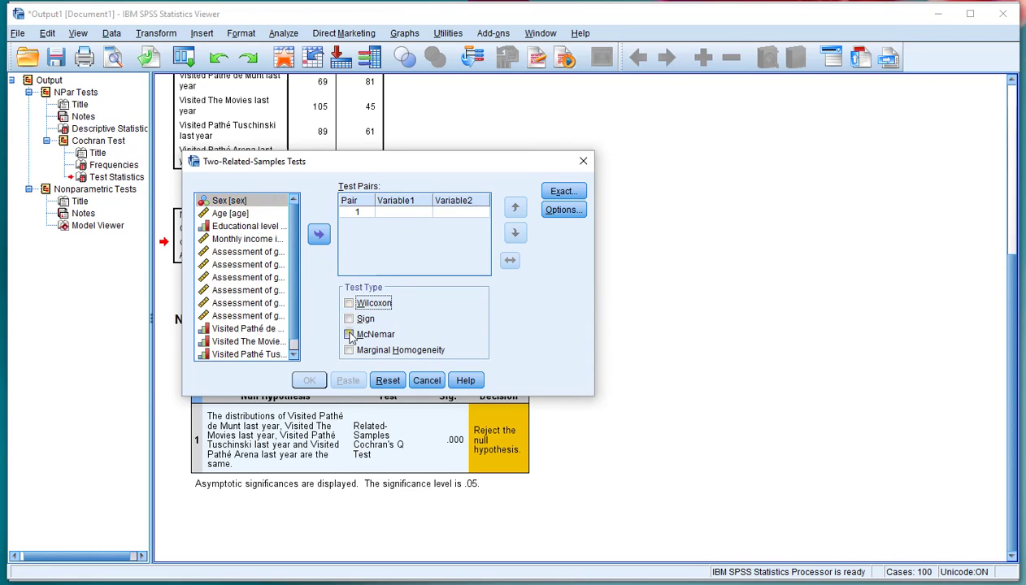
{"action": "left_click", "coordinate": [348, 335]}
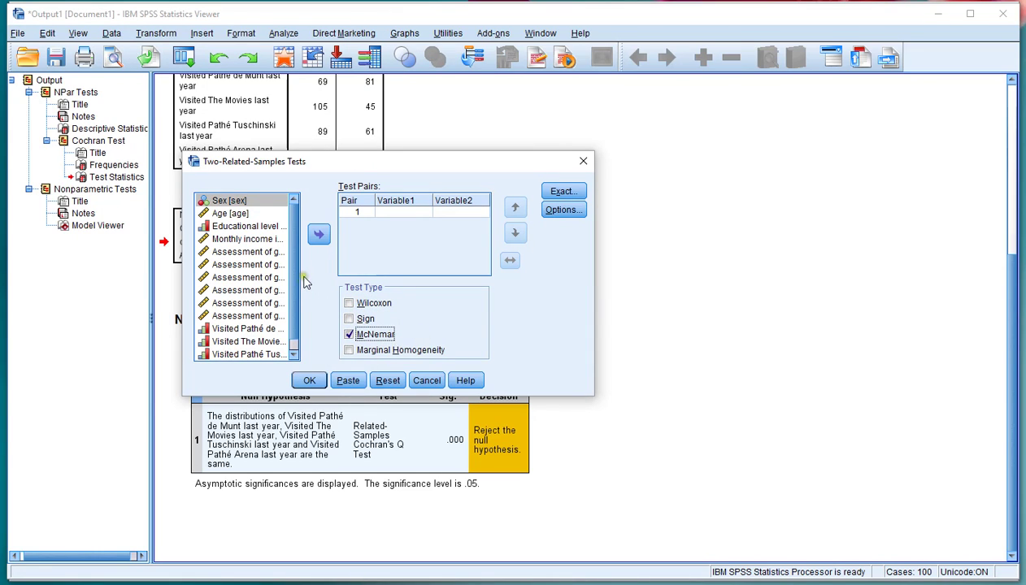
Pair Pathé de Munt with The Movies, then with Pathé Tuschinski.
{"action": "left_click_drag", "start_coordinate": [290, 228], "coordinate": [294, 274]}
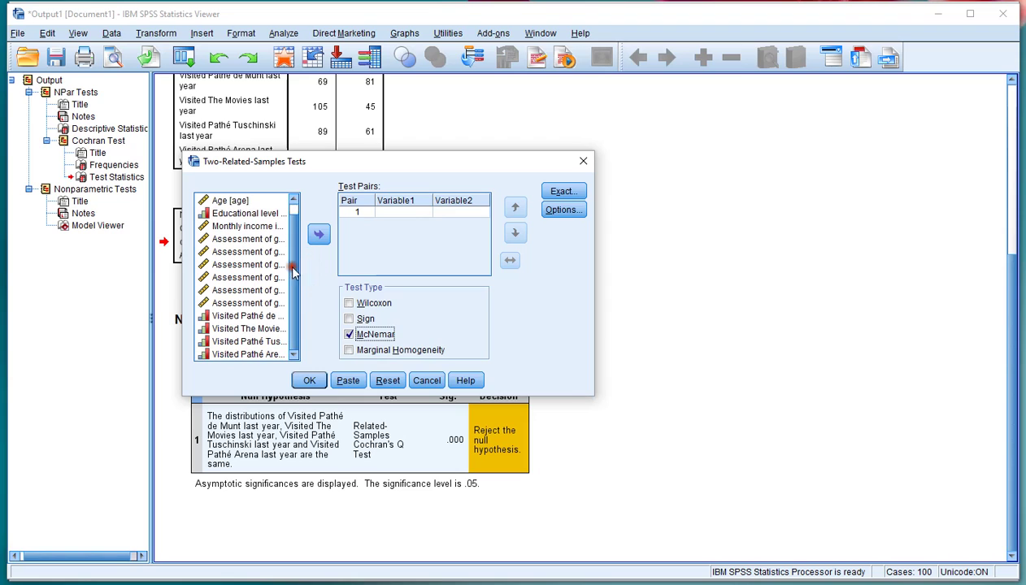
{"action": "left_click", "coordinate": [260, 316]}
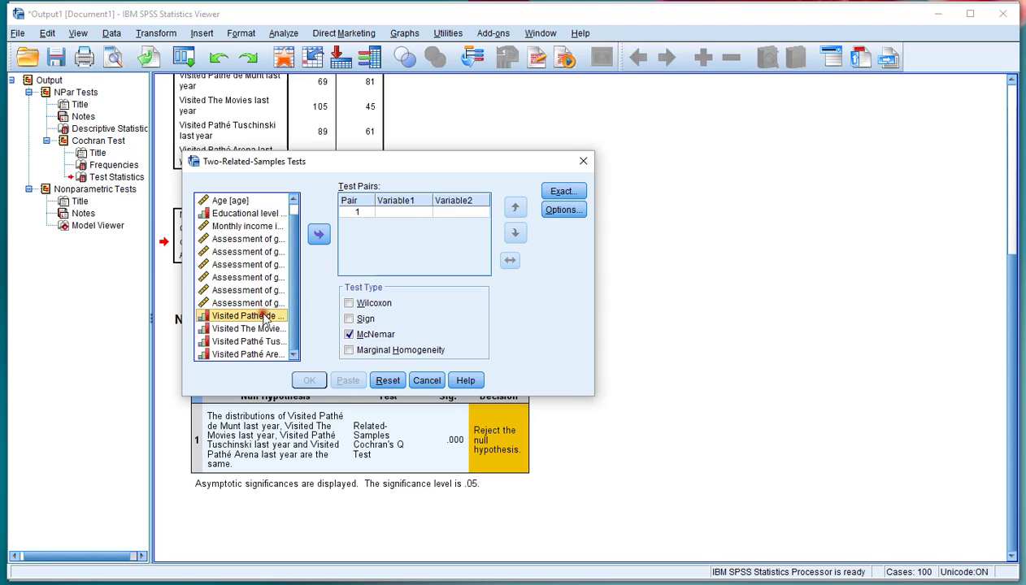
{"action": "left_click", "coordinate": [319, 236]}
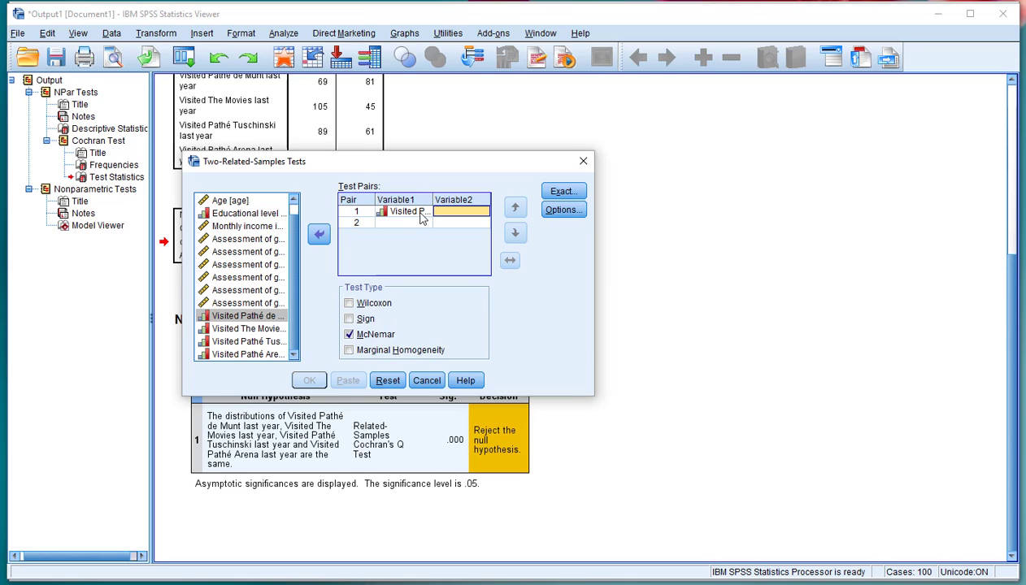
{"action": "left_click", "coordinate": [257, 328]}
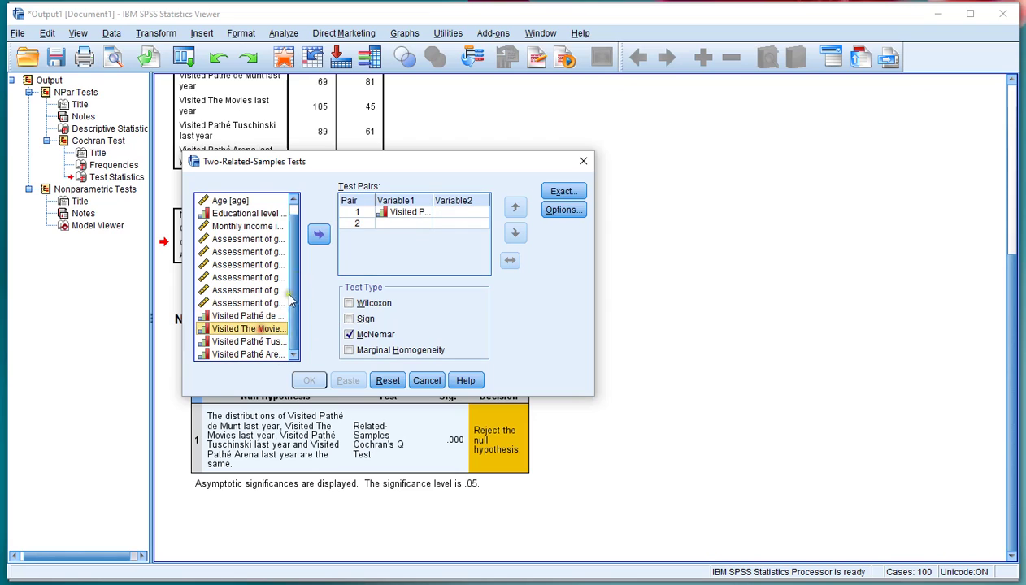
{"action": "left_click", "coordinate": [319, 235]}
{"action": "left_click", "coordinate": [252, 317]}
{"action": "left_click", "coordinate": [319, 234]}
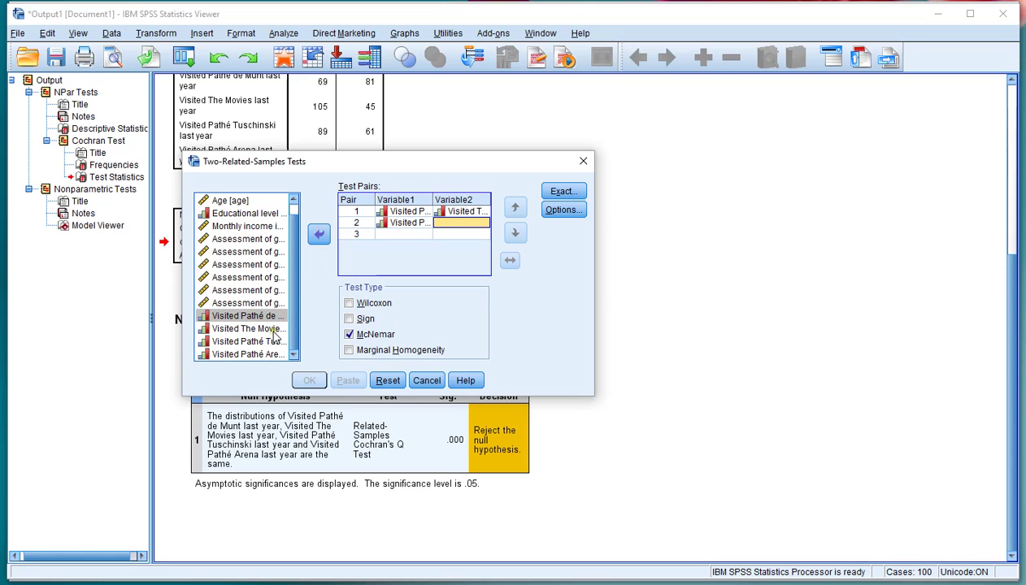
{"action": "left_click", "coordinate": [261, 341]}
{"action": "left_click", "coordinate": [319, 234]}
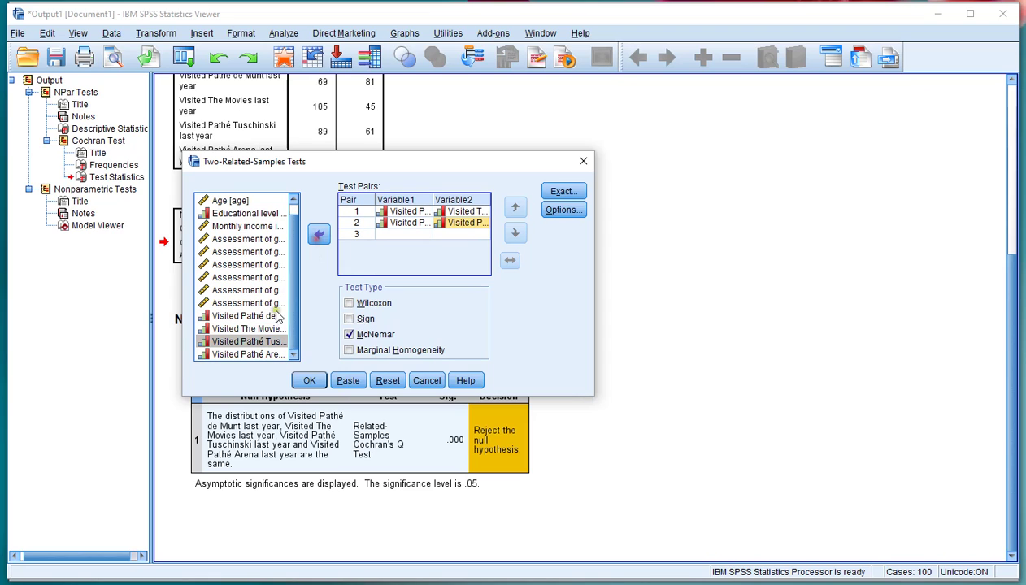
Add pair 3 Pathé de Munt–Pathé Arena and pair 4 The Movies–Pathé Tuschinski.
{"action": "left_click", "coordinate": [257, 317]}
{"action": "left_click", "coordinate": [318, 235]}
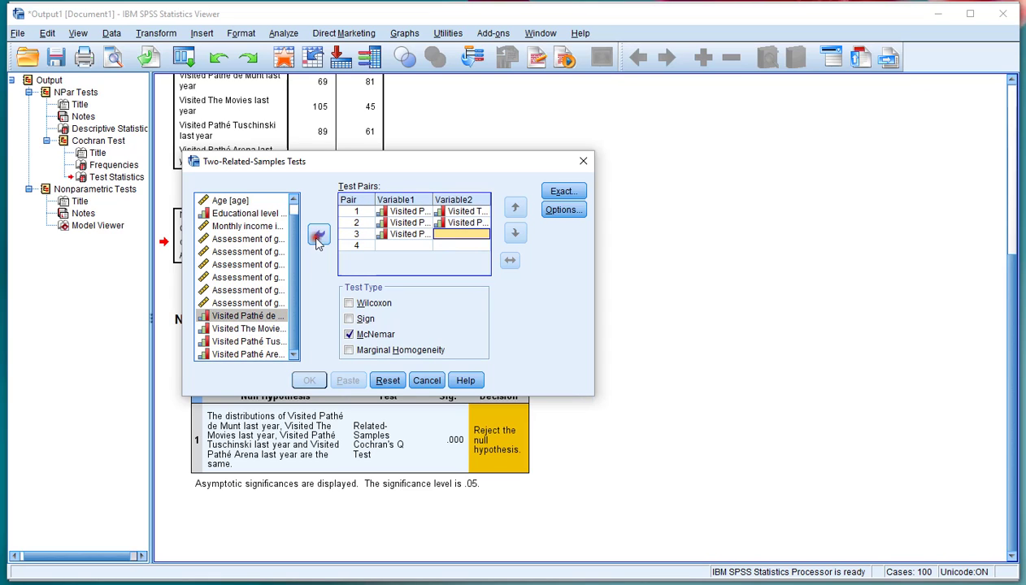
{"action": "left_click", "coordinate": [260, 355]}
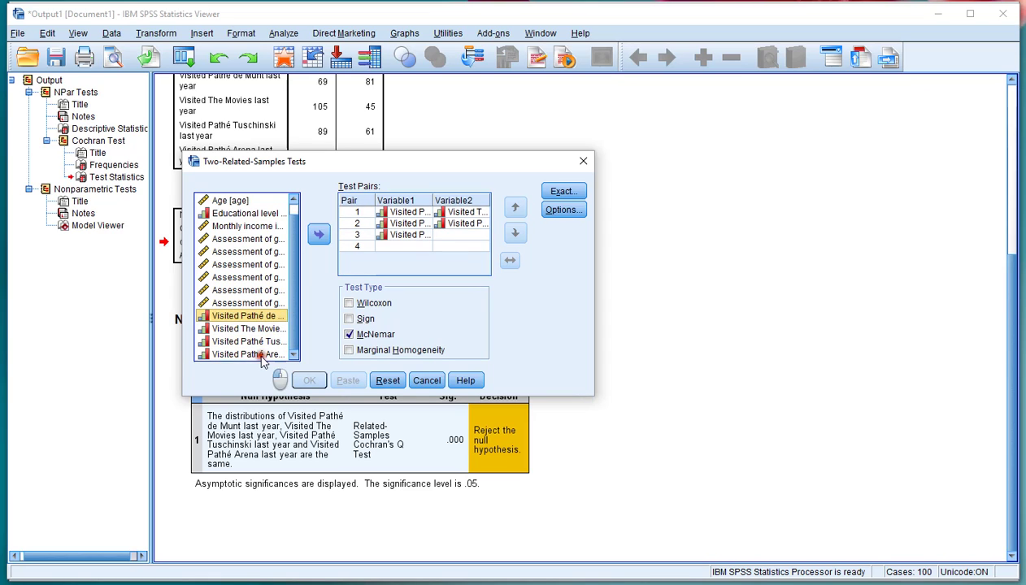
{"action": "left_click", "coordinate": [318, 235]}
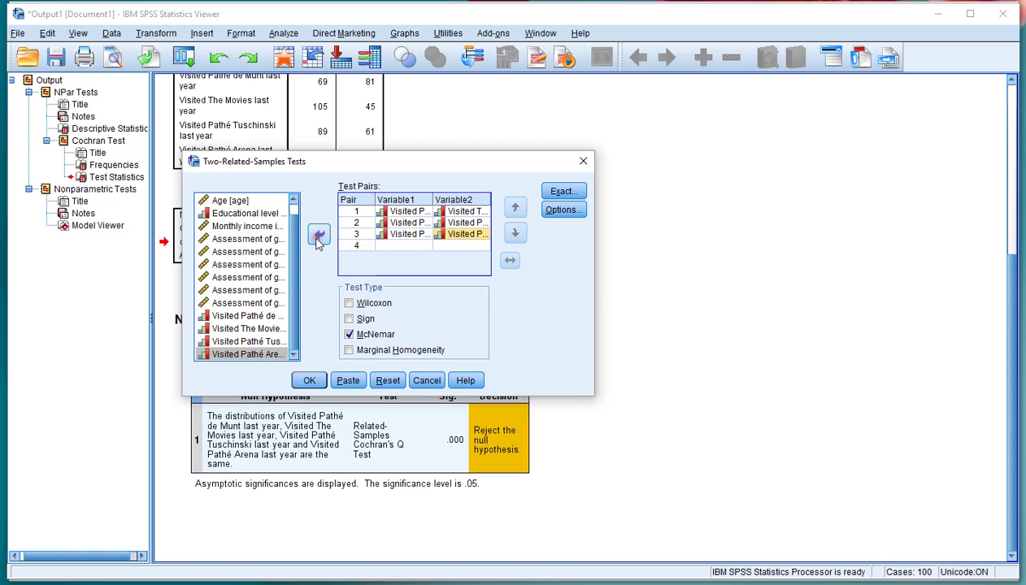
{"action": "left_click", "coordinate": [258, 328]}
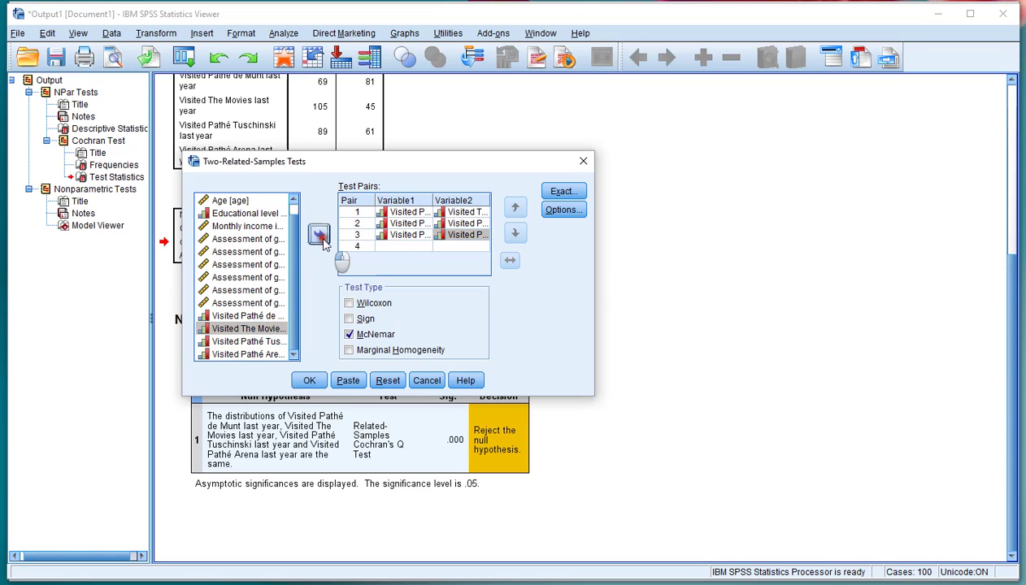
{"action": "left_click", "coordinate": [319, 235]}
{"action": "left_click", "coordinate": [273, 342]}
{"action": "double_click", "coordinate": [274, 342]}
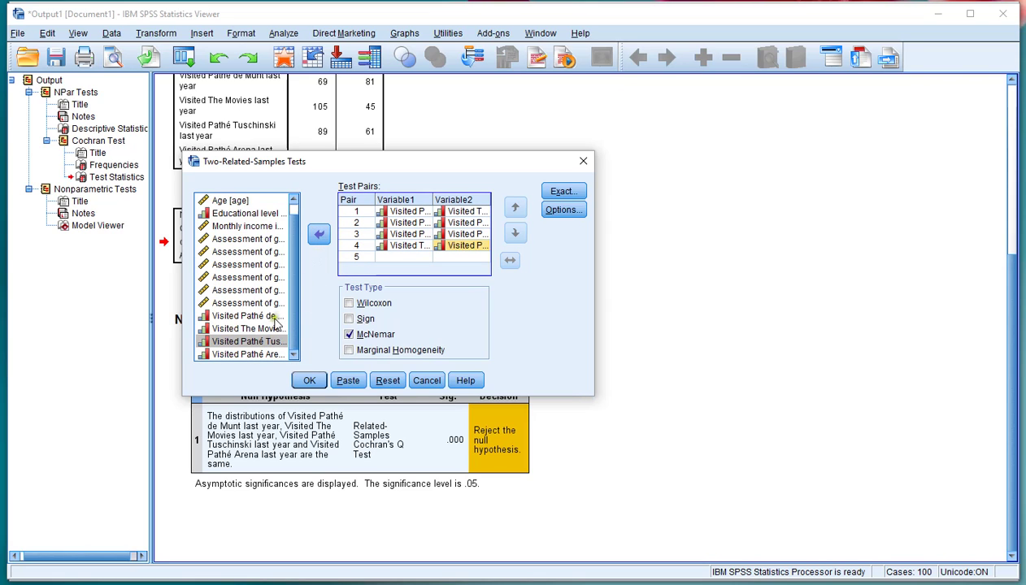
Add pair 5 The Movies–Pathé Arena and pair 6 Pathé Tuschinski–Pathé Arena.
{"action": "left_click", "coordinate": [267, 328]}
{"action": "left_click", "coordinate": [326, 235]}
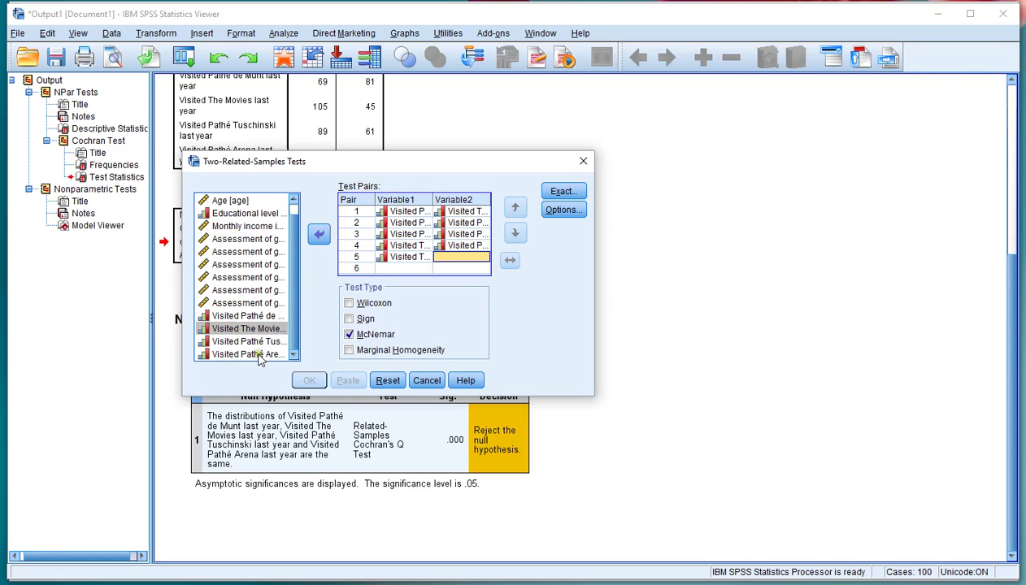
{"action": "left_click", "coordinate": [258, 354]}
{"action": "left_click", "coordinate": [319, 235]}
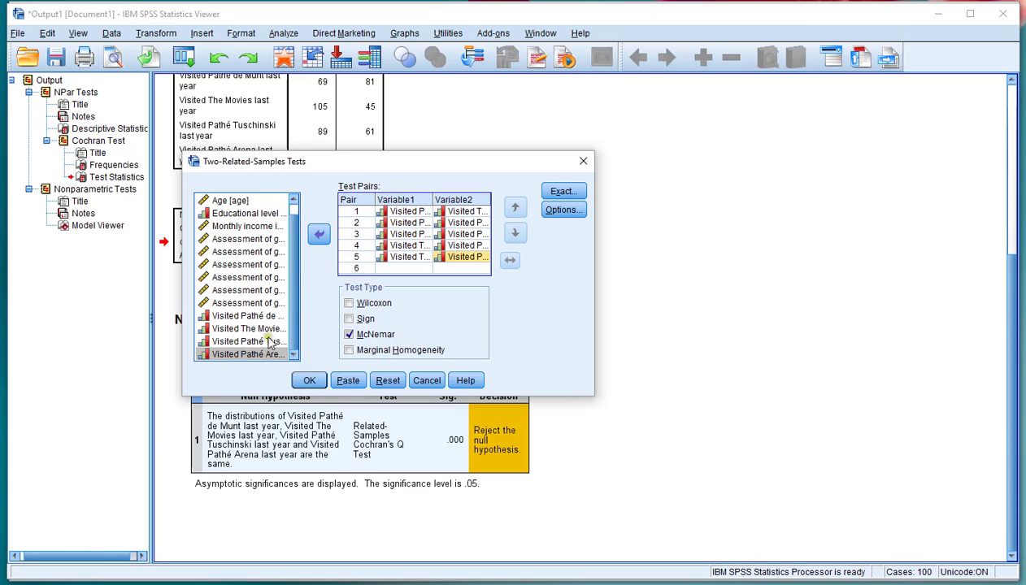
{"action": "left_click", "coordinate": [259, 341]}
{"action": "left_click", "coordinate": [318, 235]}
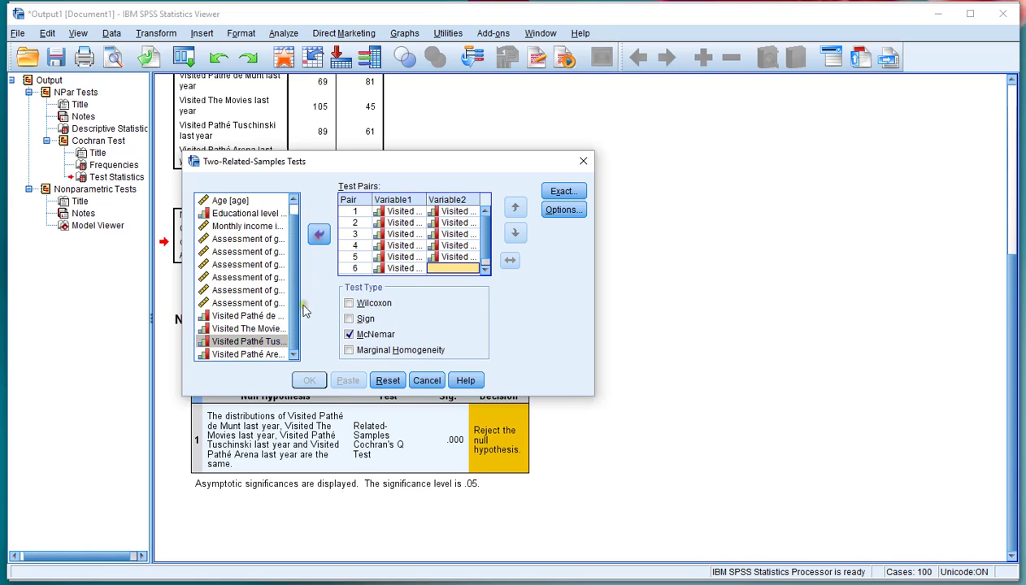
{"action": "left_click", "coordinate": [269, 356]}
{"action": "left_click", "coordinate": [318, 235]}
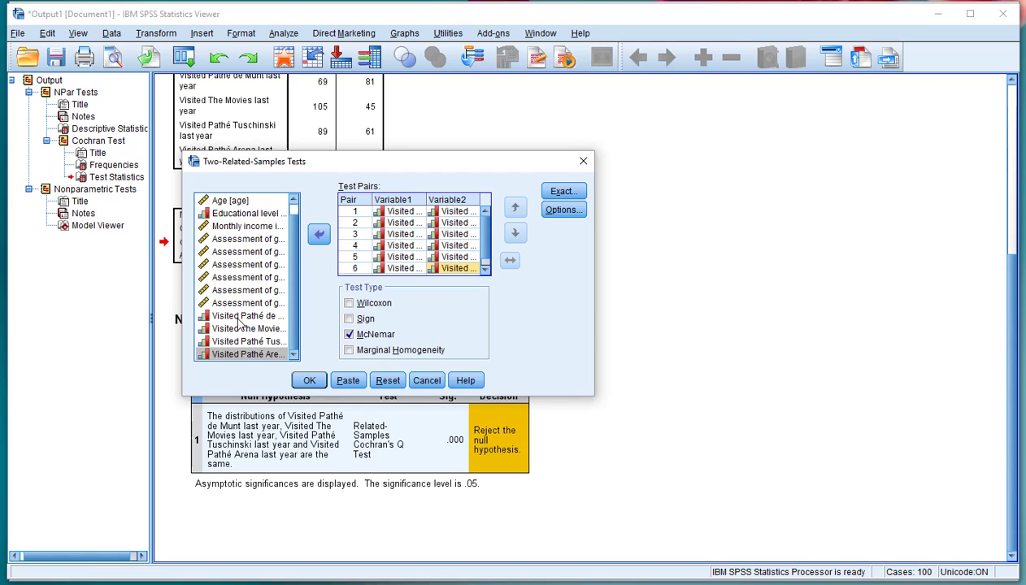
Select all four cinema-visit variables in the test dialog.
{"action": "left_click", "coordinate": [238, 317]}
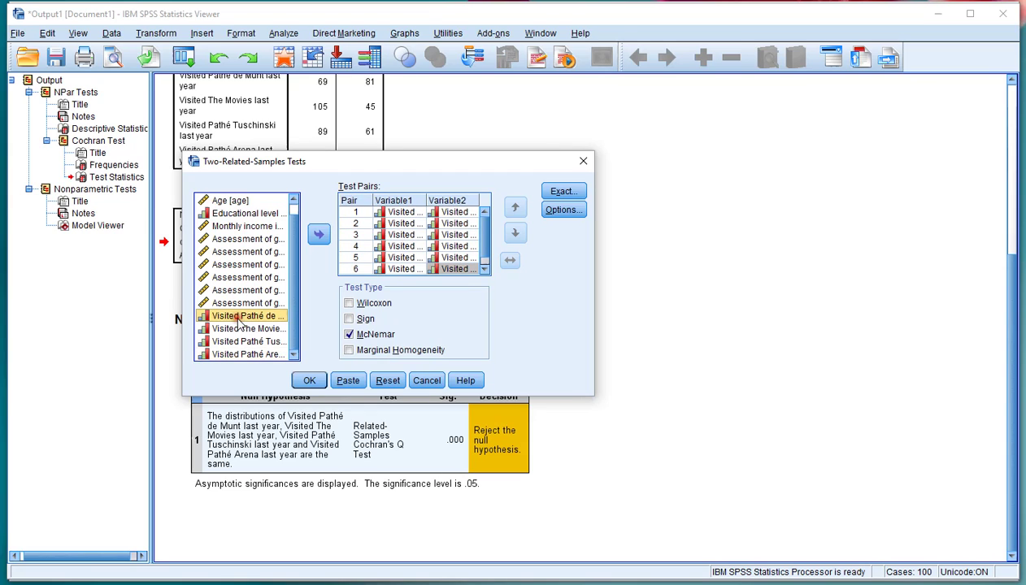
{"action": "left_click", "coordinate": [239, 355], "text": "shift"}
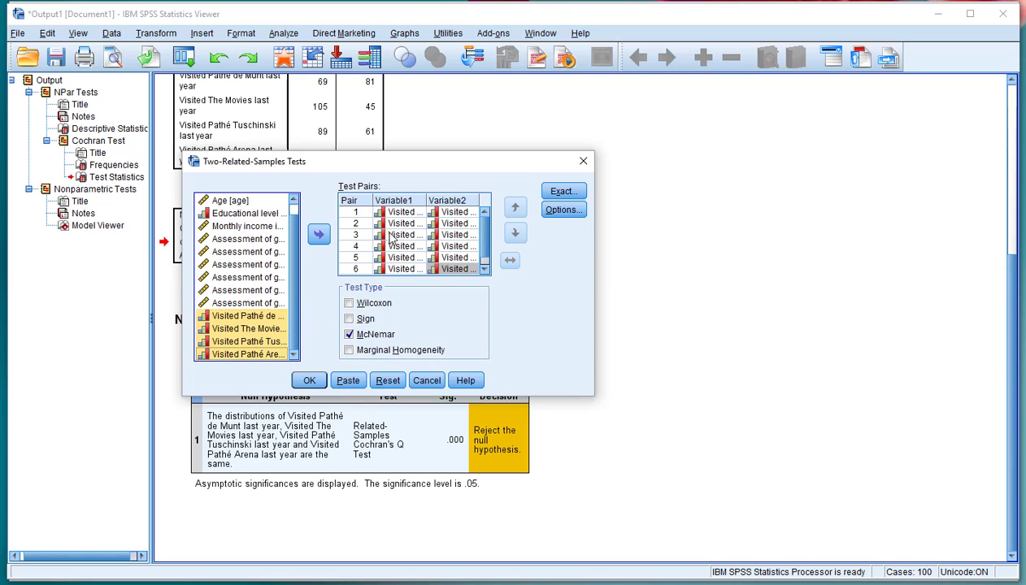
{"action": "left_click", "coordinate": [310, 381]}
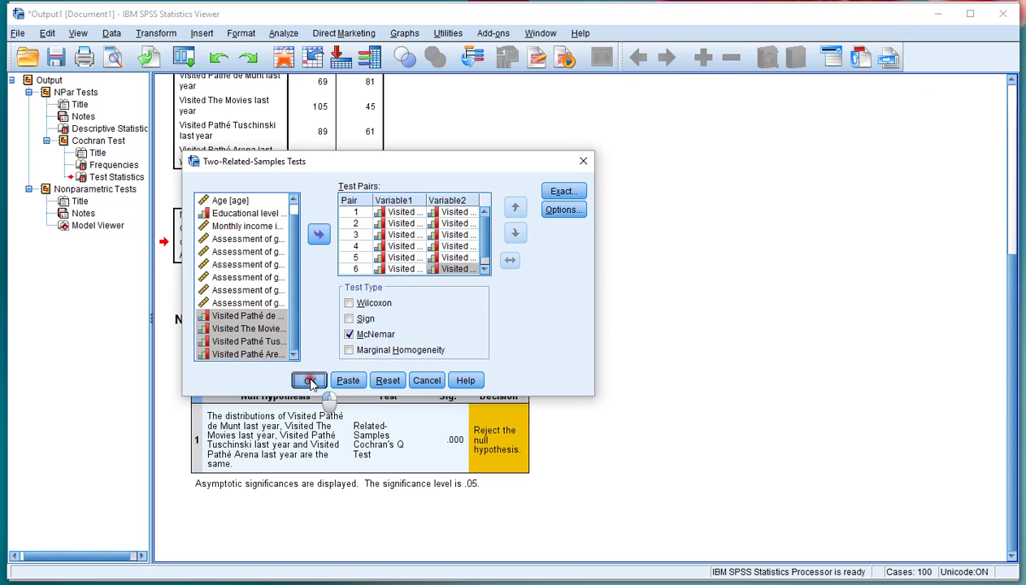
Turn on Descriptive statistics in Options and run the McNemar tests.
{"action": "left_click", "coordinate": [561, 211]}
{"action": "left_click_drag", "start_coordinate": [34, 8], "coordinate": [724, 135]}
{"action": "left_click", "coordinate": [693, 174]}
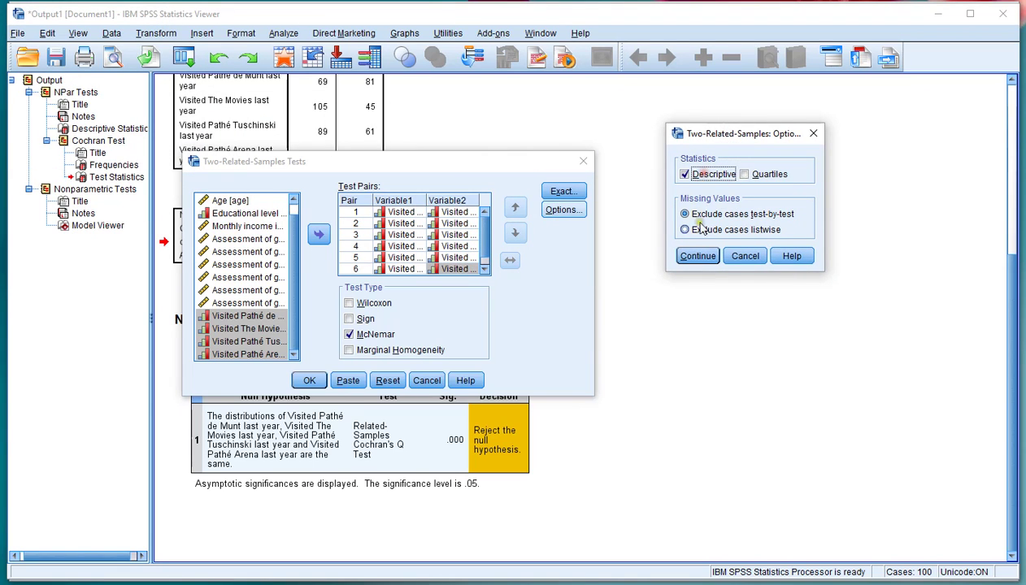
{"action": "left_click", "coordinate": [699, 256]}
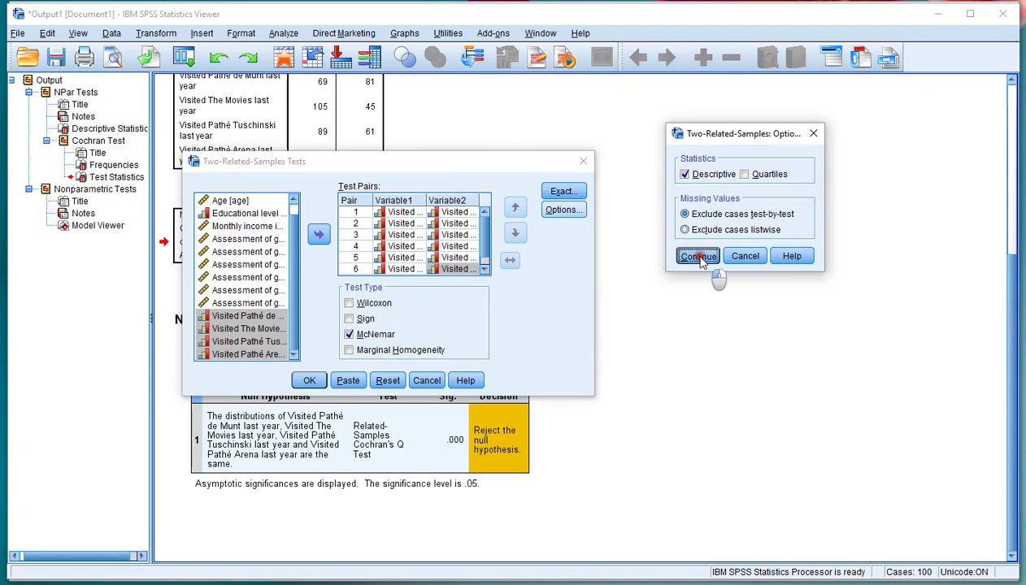
{"action": "left_click", "coordinate": [309, 383]}
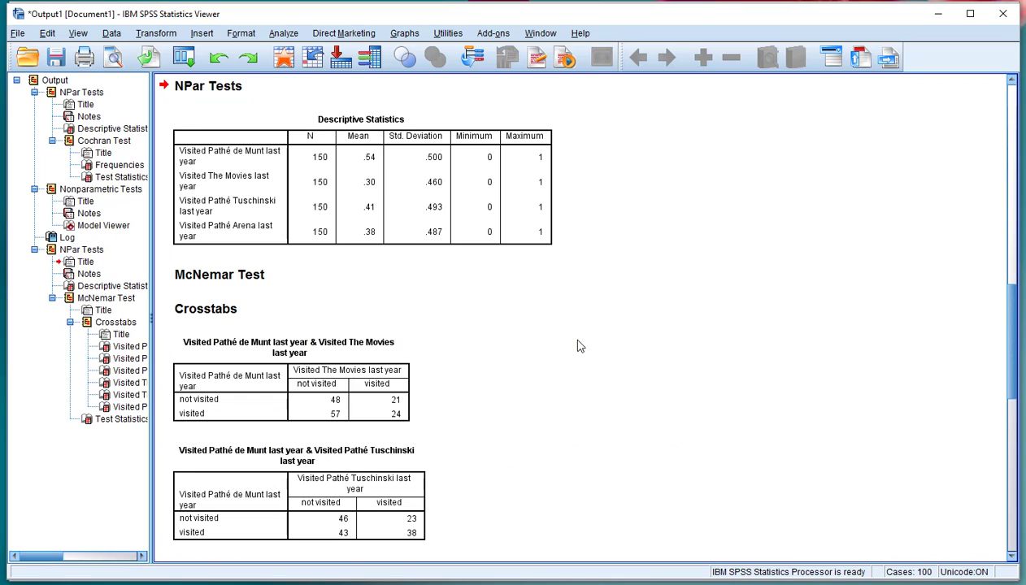
Scroll past the pairwise crosstabs and select the McNemar Test Statistics table.
{"action": "scroll", "coordinate": [579, 347], "scroll_direction": "down", "scroll_amount": 5}
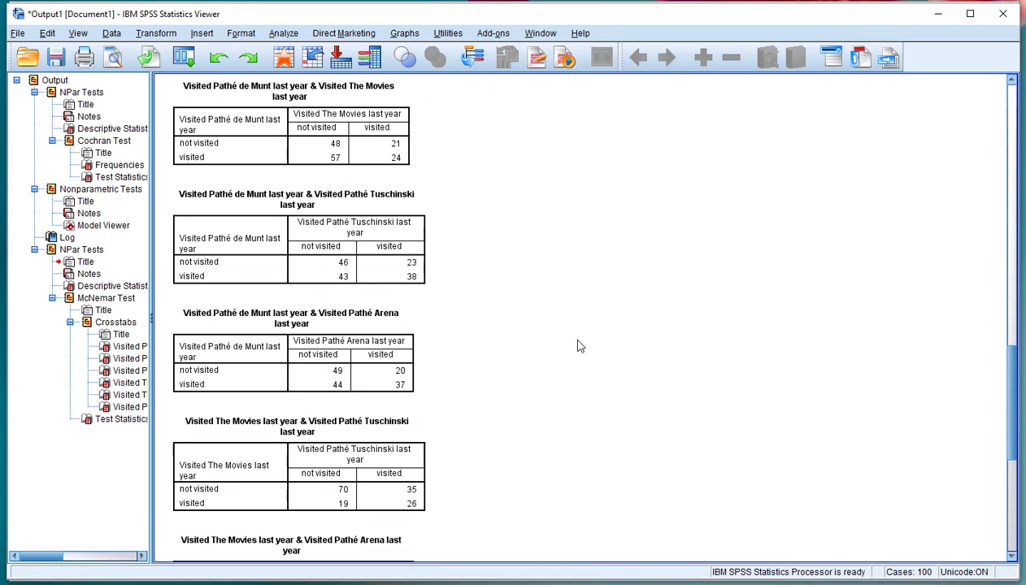
{"action": "left_click", "coordinate": [289, 381]}
{"action": "left_click", "coordinate": [382, 427]}
{"action": "scroll", "coordinate": [561, 406], "scroll_direction": "down", "scroll_amount": 5}
{"action": "left_click", "coordinate": [565, 409]}
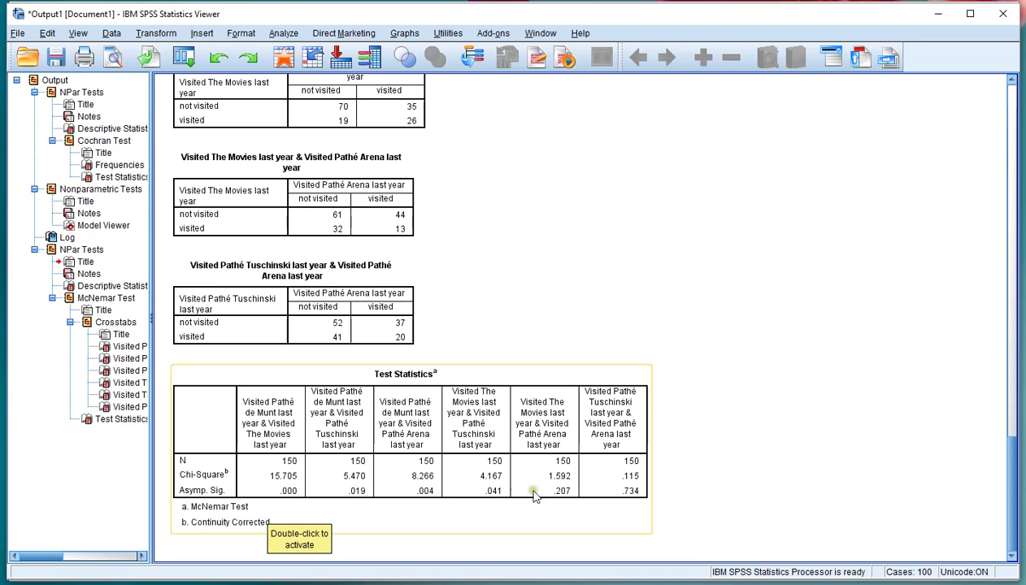
{"action": "left_click", "coordinate": [655, 472]}
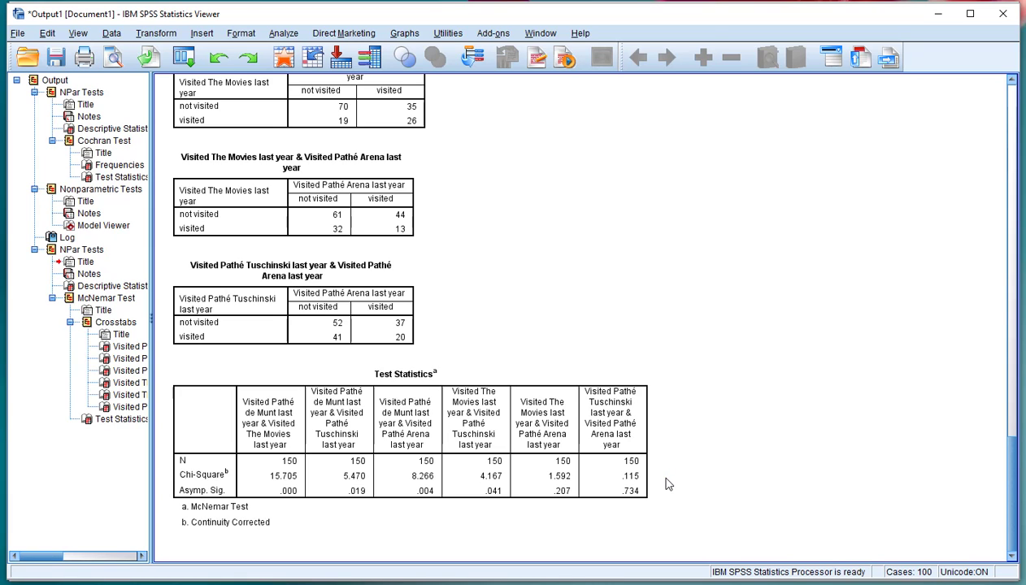
{"action": "left_click", "coordinate": [506, 492]}
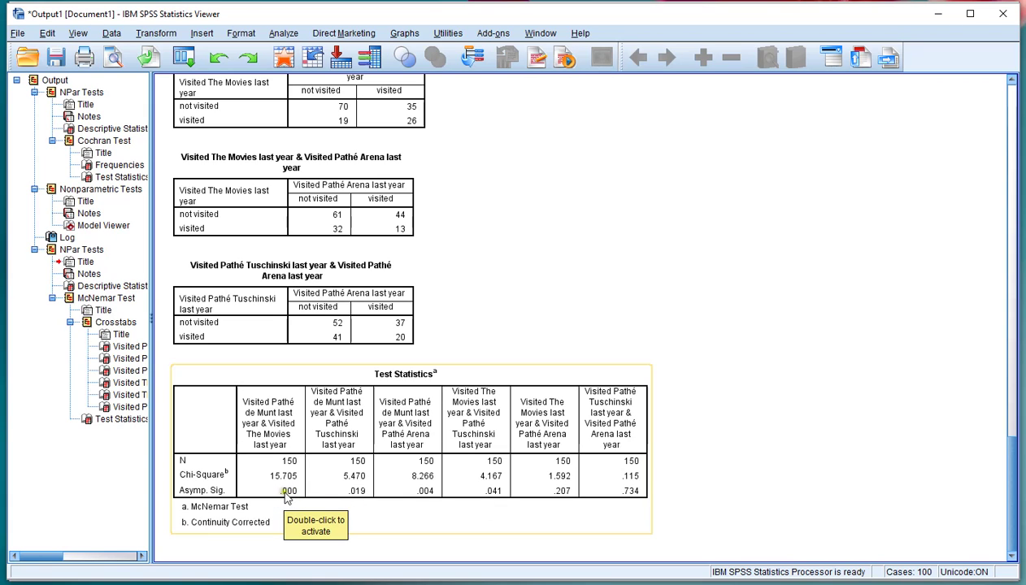
Inspect the Test Statistics table's exact significance values, such as 0.000074 and 0.004040.
{"action": "double_click", "coordinate": [286, 498]}
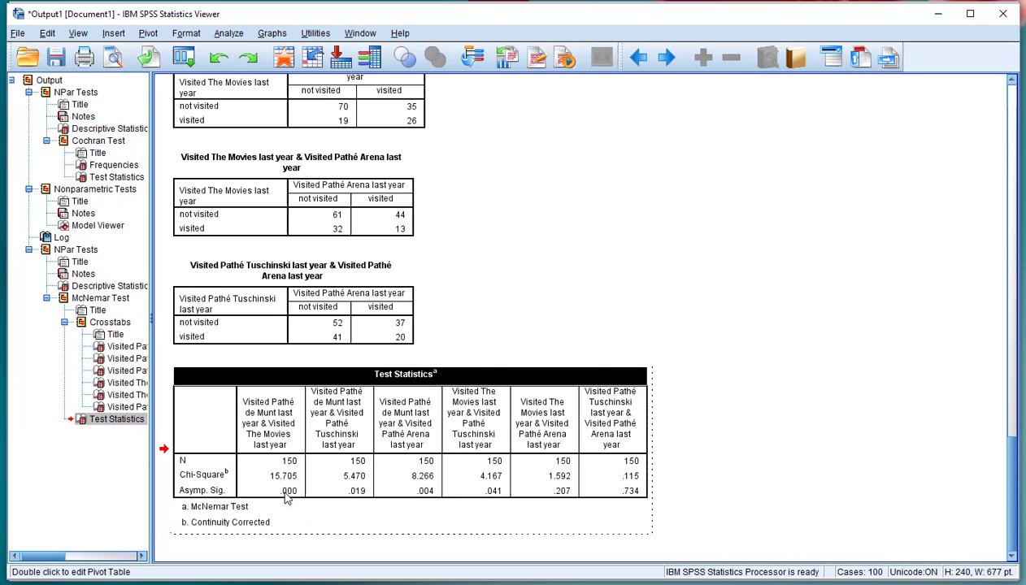
{"action": "double_click", "coordinate": [287, 495]}
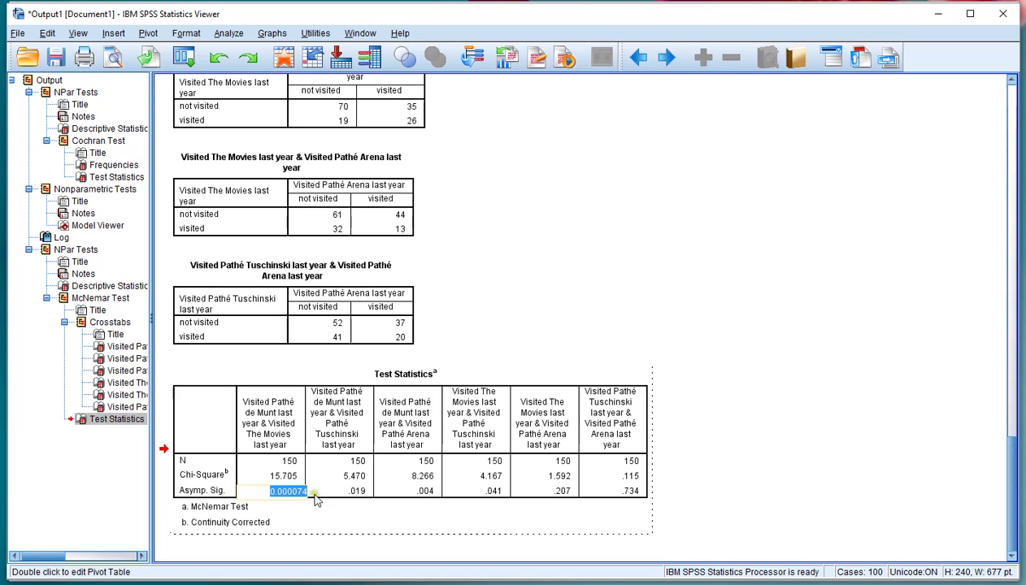
{"action": "left_click", "coordinate": [351, 495]}
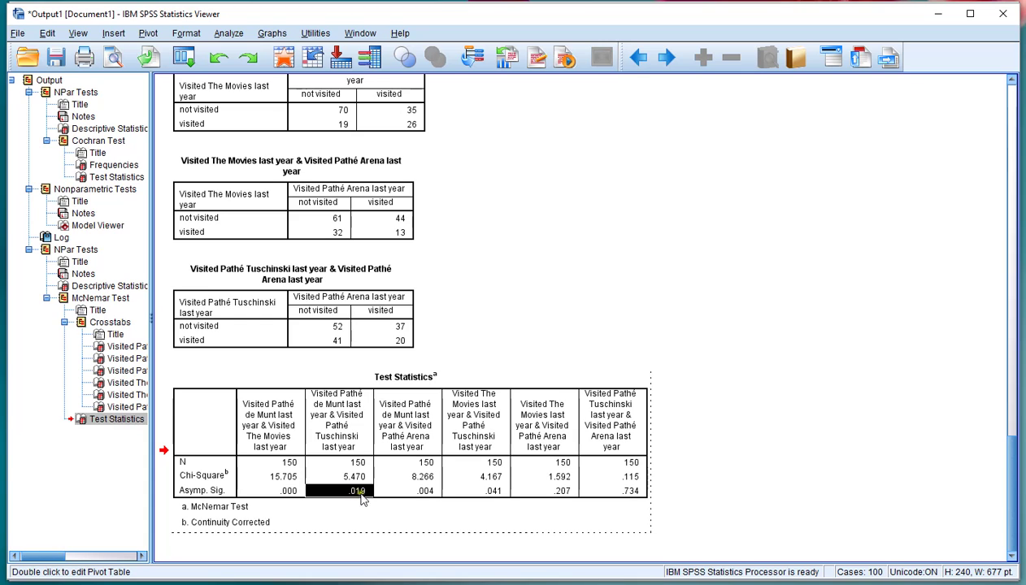
{"action": "double_click", "coordinate": [422, 491]}
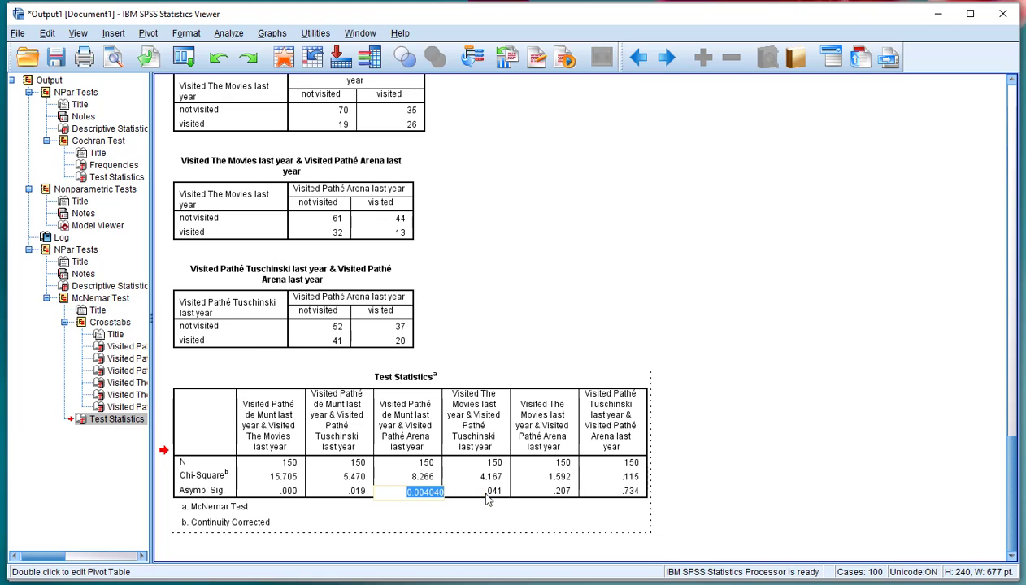
{"action": "left_click", "coordinate": [488, 493]}
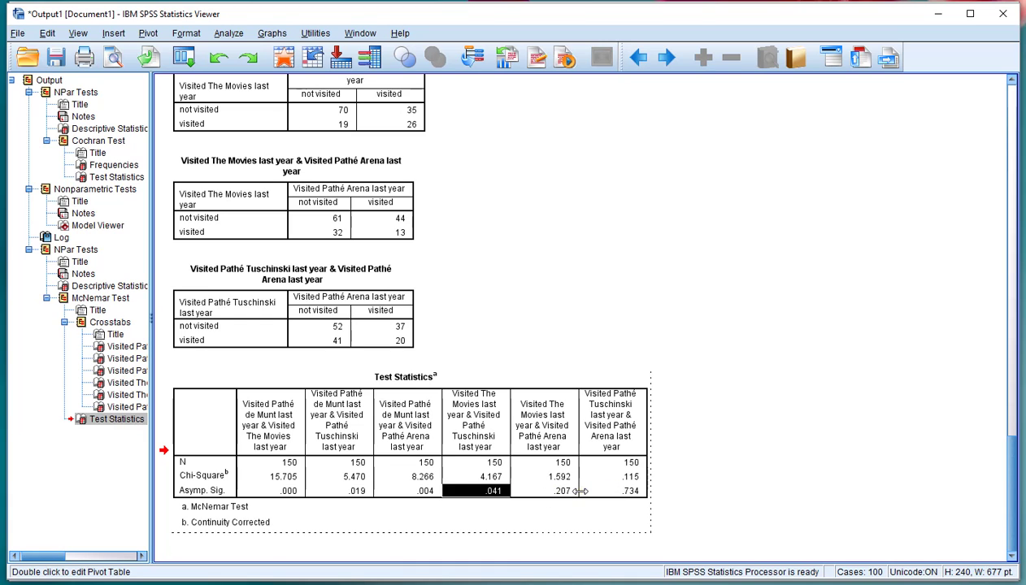
{"action": "left_click", "coordinate": [412, 492]}
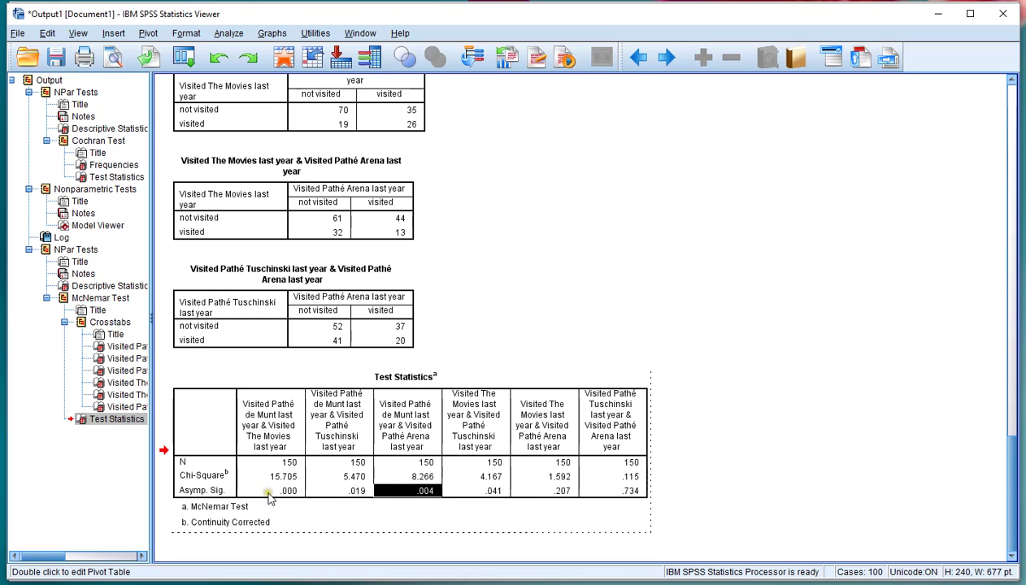
Click empty output space to deactivate the Test Statistics pivot table.
{"action": "mouse_move", "coordinate": [274, 498]}
{"action": "left_click", "coordinate": [697, 480]}
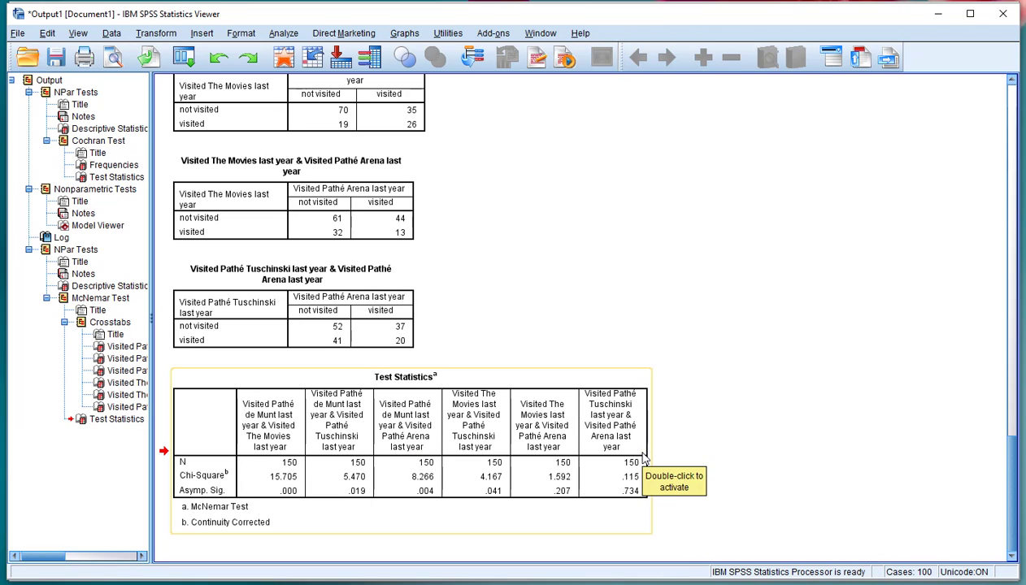